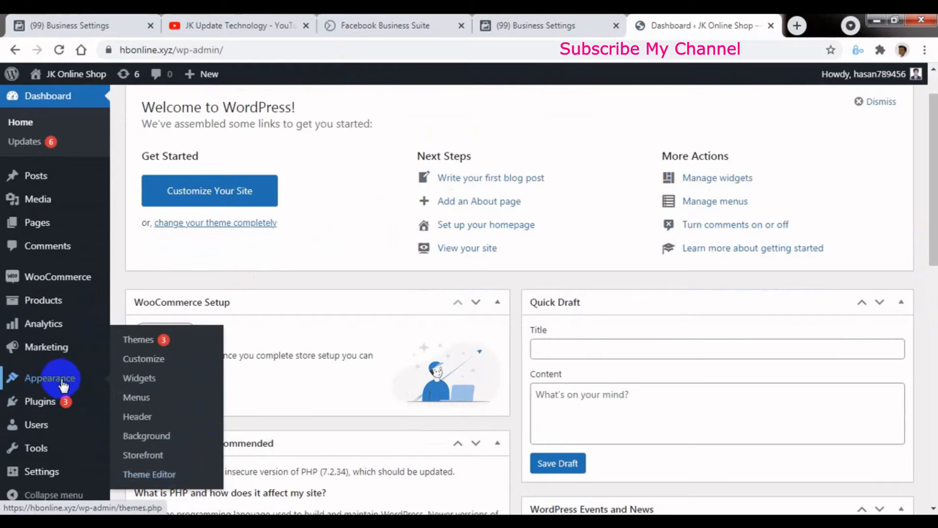
# Open the theme file editor and load the Deli theme's files for editing
pyautogui.click(152, 476)
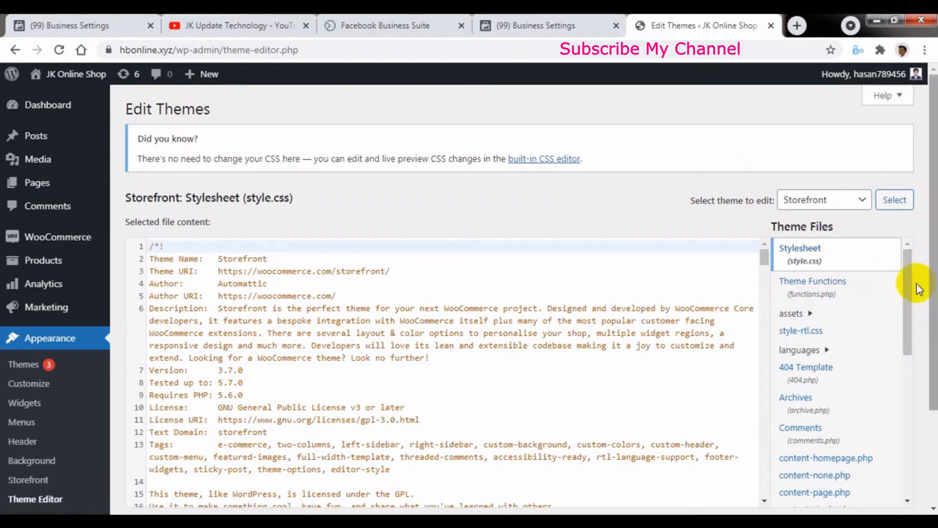
pyautogui.moveTo(910, 299); pyautogui.dragTo(895, 388)
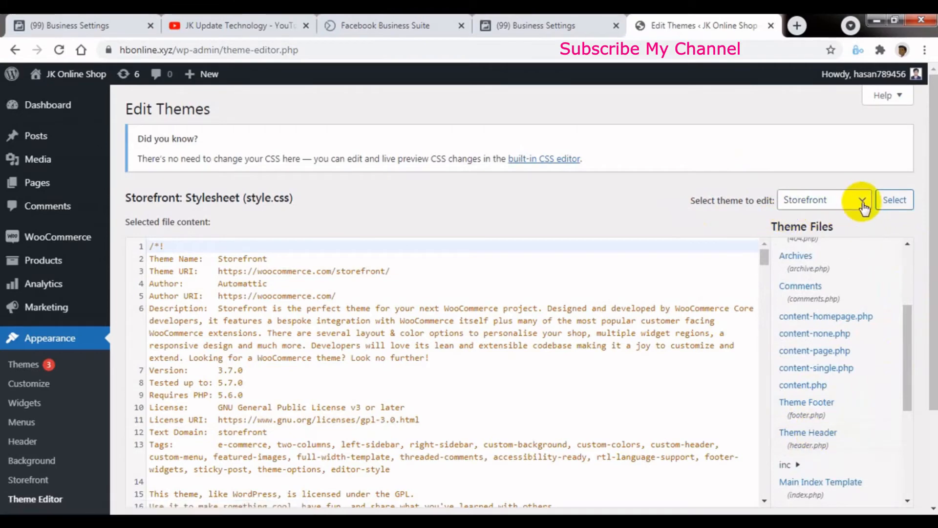
pyautogui.click(845, 199)
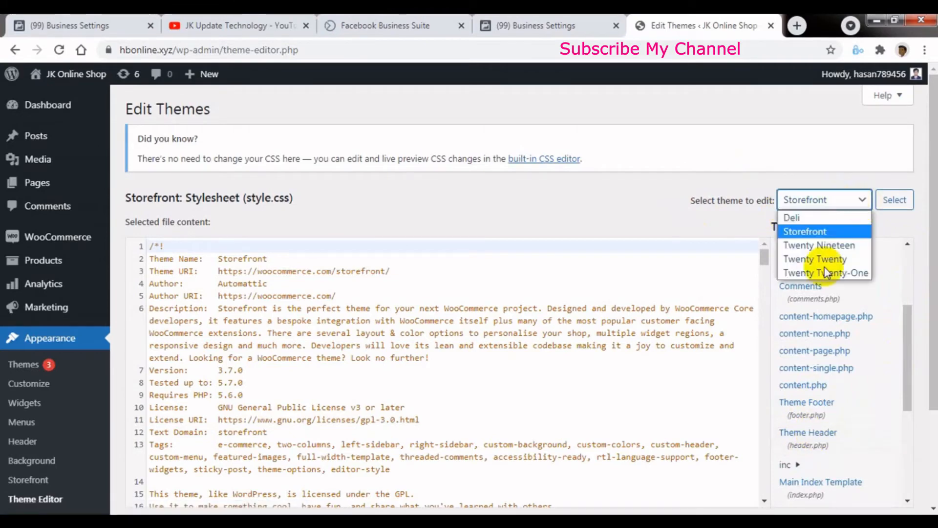
pyautogui.click(792, 217)
pyautogui.click(893, 208)
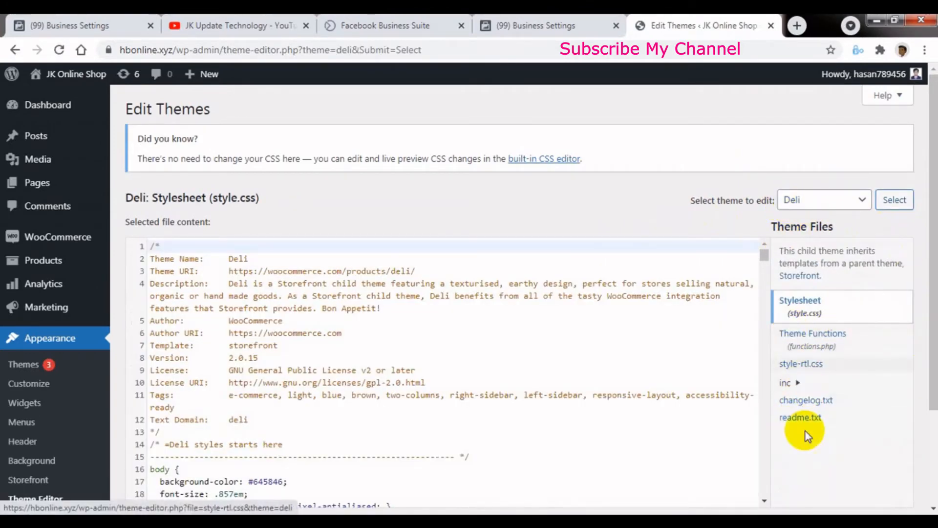
# Switch the theme being edited back to Storefront and open its Theme Header file (header.php)
pyautogui.click(855, 201)
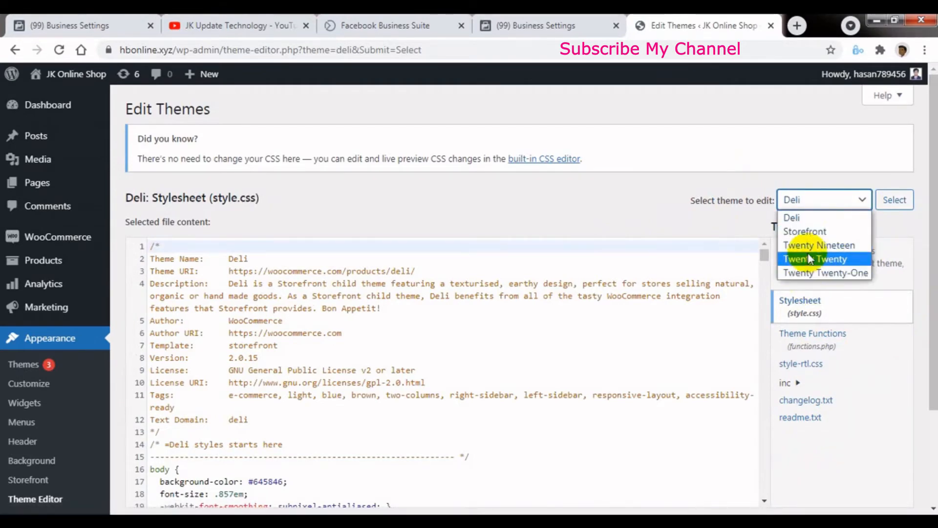
pyautogui.click(812, 232)
pyautogui.click(894, 200)
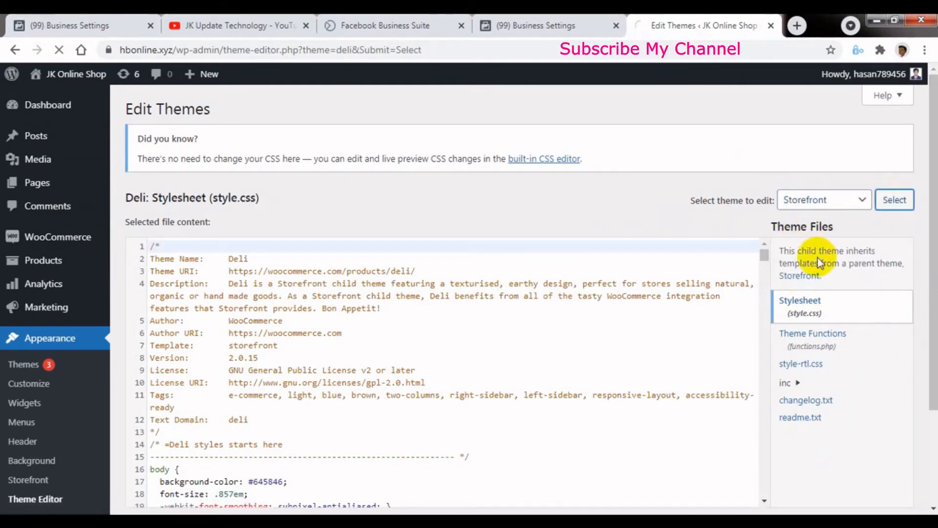
pyautogui.click(803, 200)
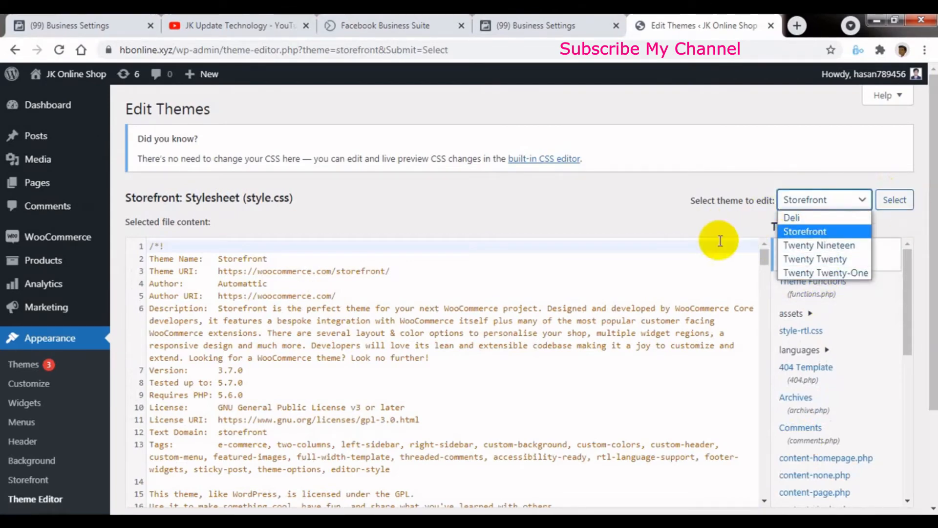
pyautogui.click(711, 224)
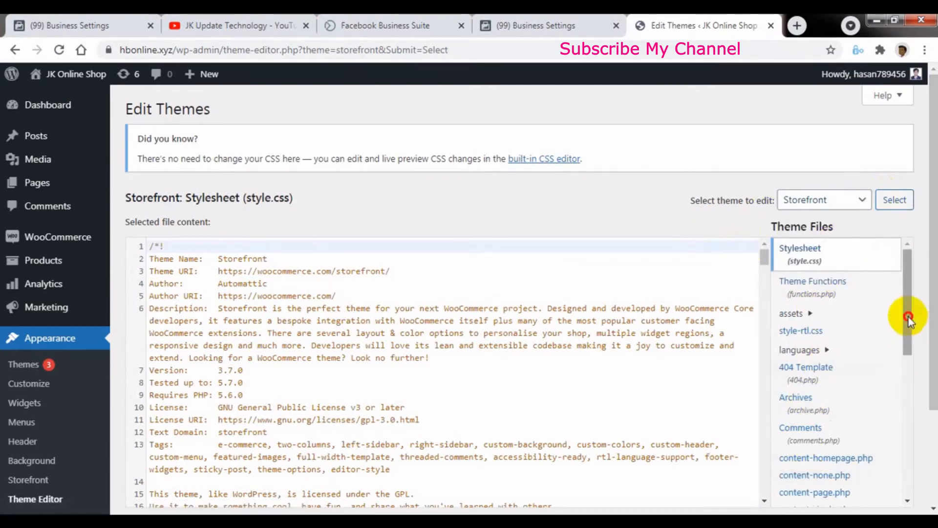
pyautogui.moveTo(908, 316); pyautogui.dragTo(899, 402)
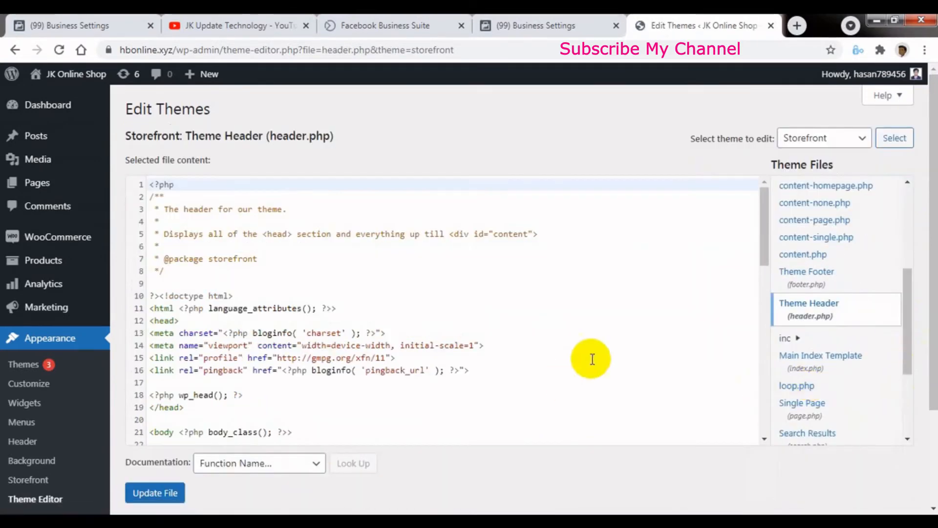
# Insert an empty line after the opening <head> tag and another before the closing </head> tag in header.php
pyautogui.moveTo(763, 225)
pyautogui.mouseDown()
pyautogui.moveTo(757, 253)
pyautogui.moveTo(757, 240)
pyautogui.mouseUp()
pyautogui.click(193, 264)
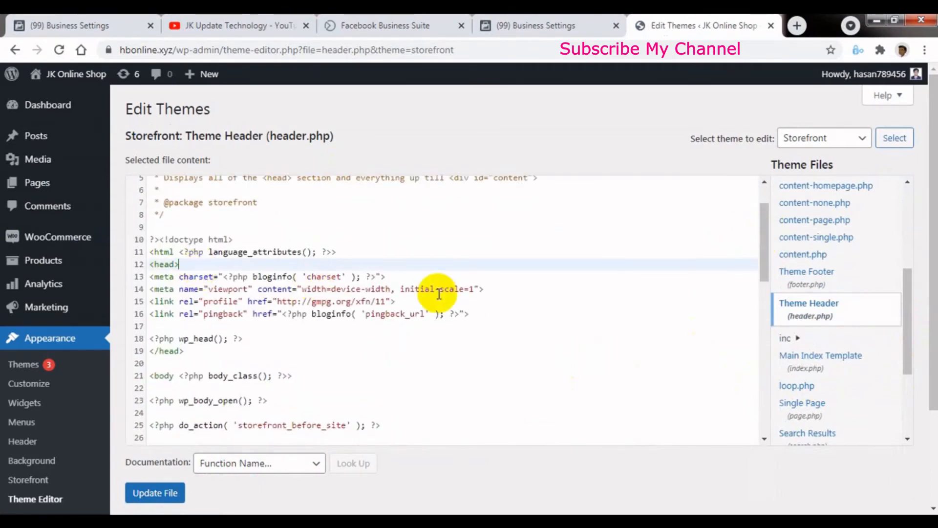
pyautogui.press('Return')
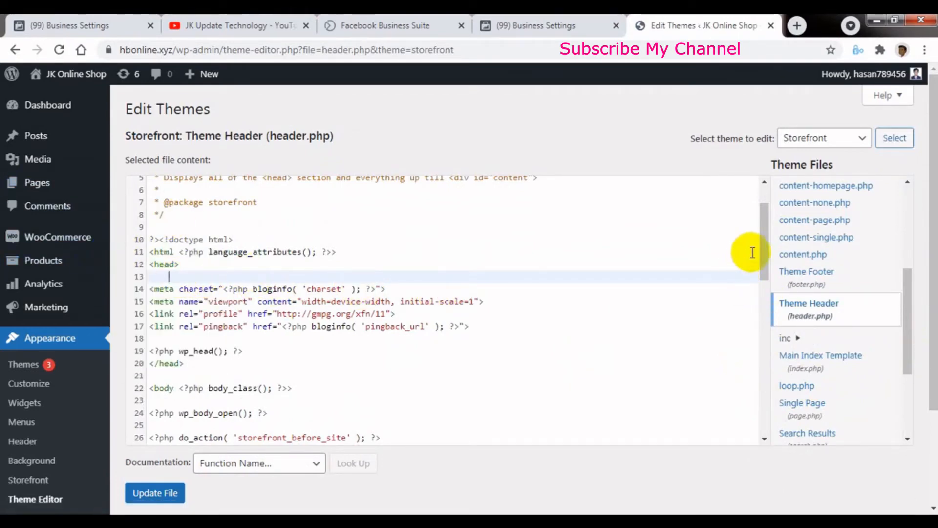
pyautogui.scroll(-1, 764, 246)
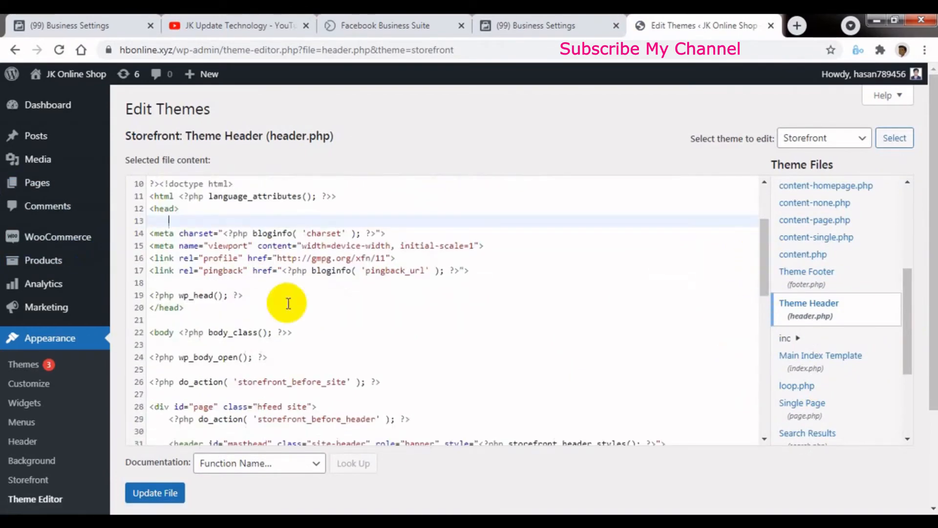
pyautogui.click(263, 294)
pyautogui.press('Return')
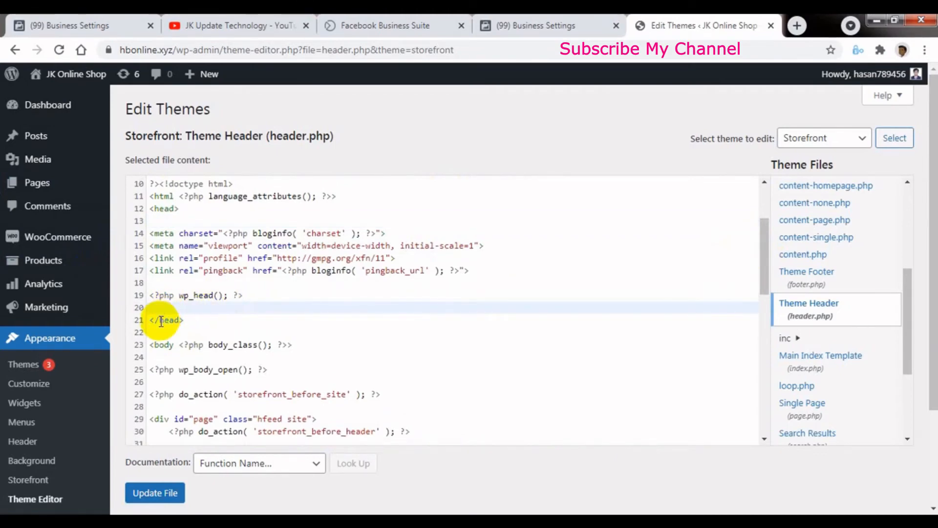
pyautogui.click(175, 221)
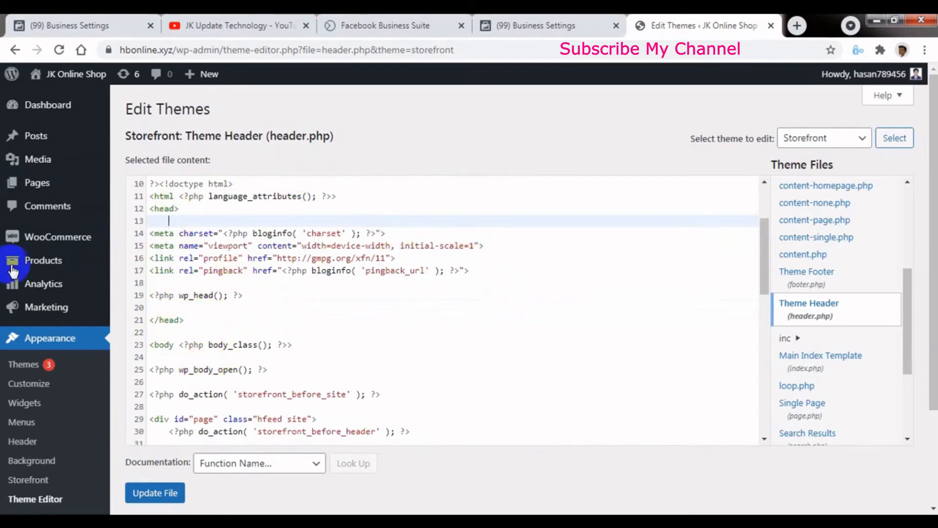
# Leave the theme editor without saving header.php and return to the WordPress dashboard
pyautogui.click(67, 347)
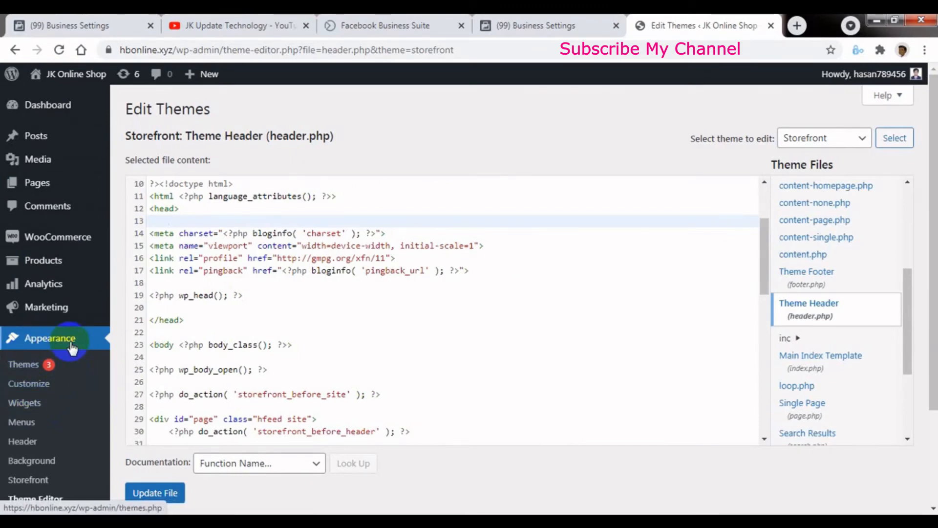
pyautogui.click(45, 106)
pyautogui.click(535, 127)
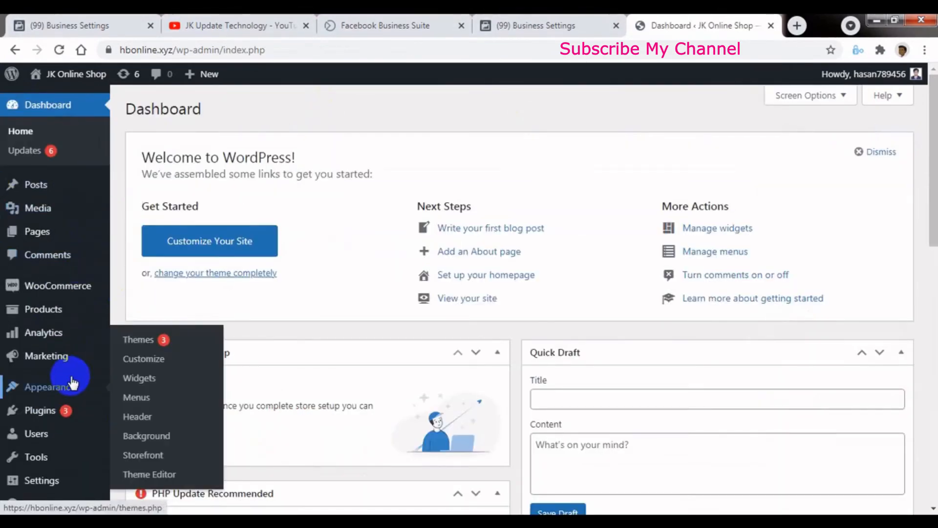
# Go to the page for adding plugins and search for "insert header and footer"
pyautogui.moveTo(59, 414)
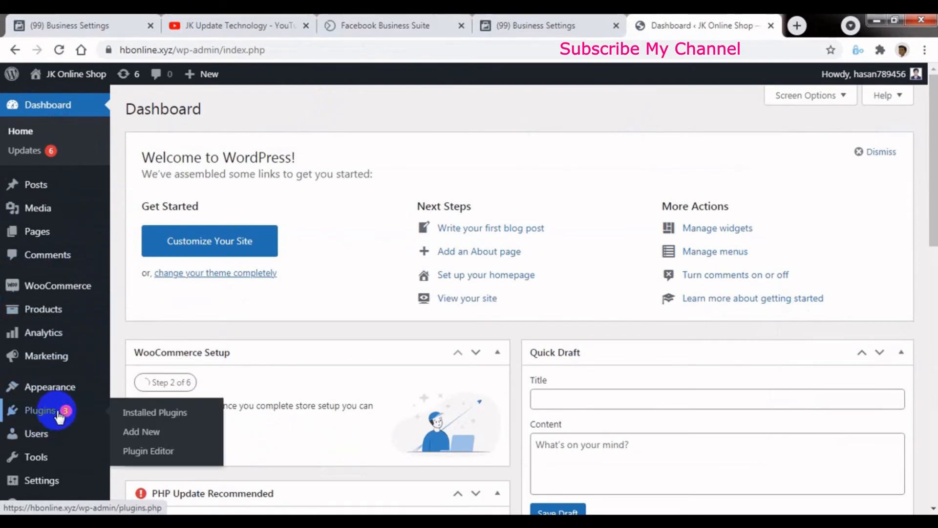
pyautogui.click(150, 414)
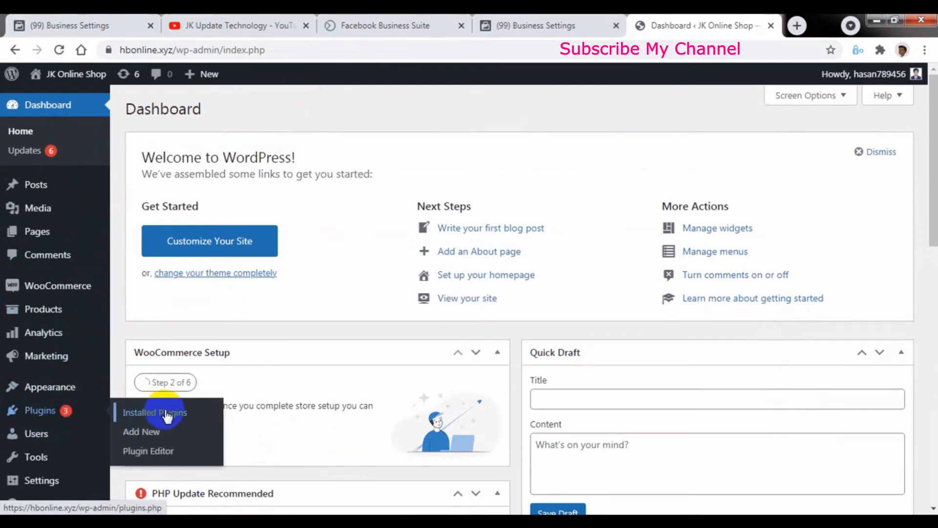
pyautogui.click(144, 428)
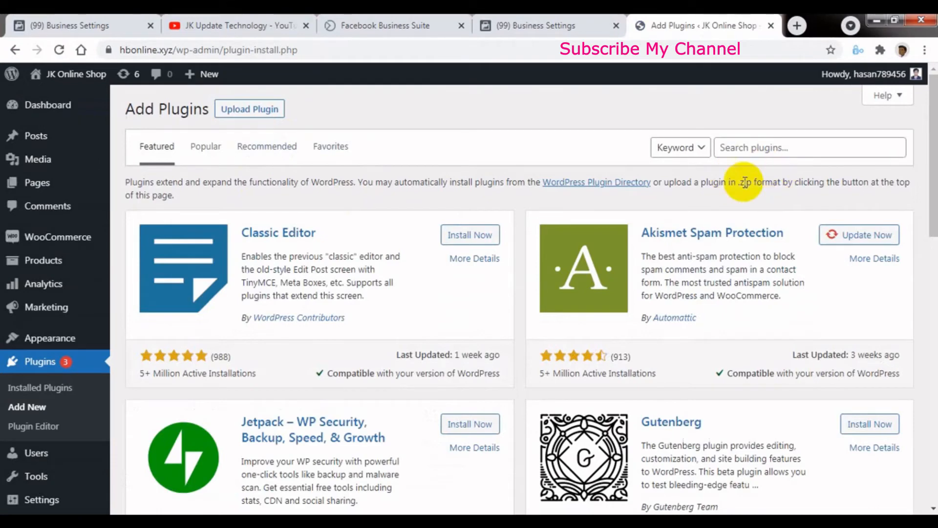
pyautogui.click(754, 151)
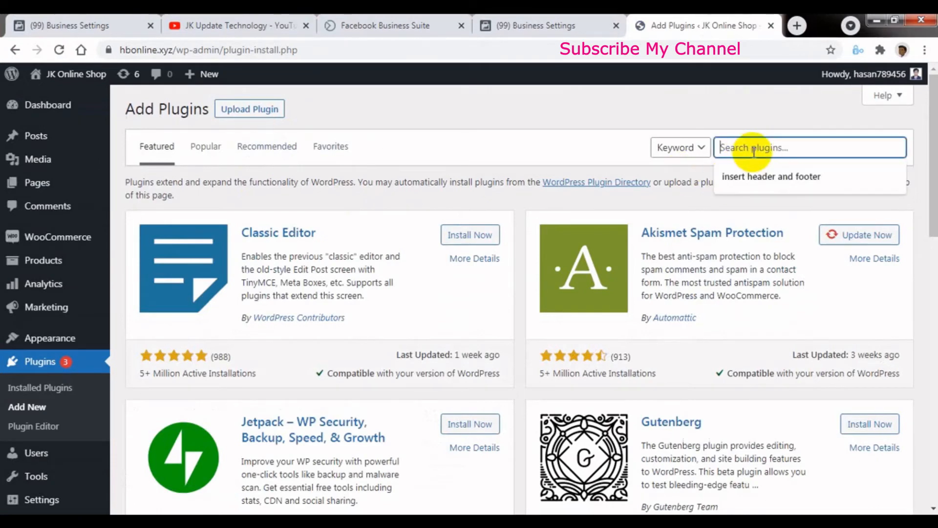
pyautogui.click(752, 182)
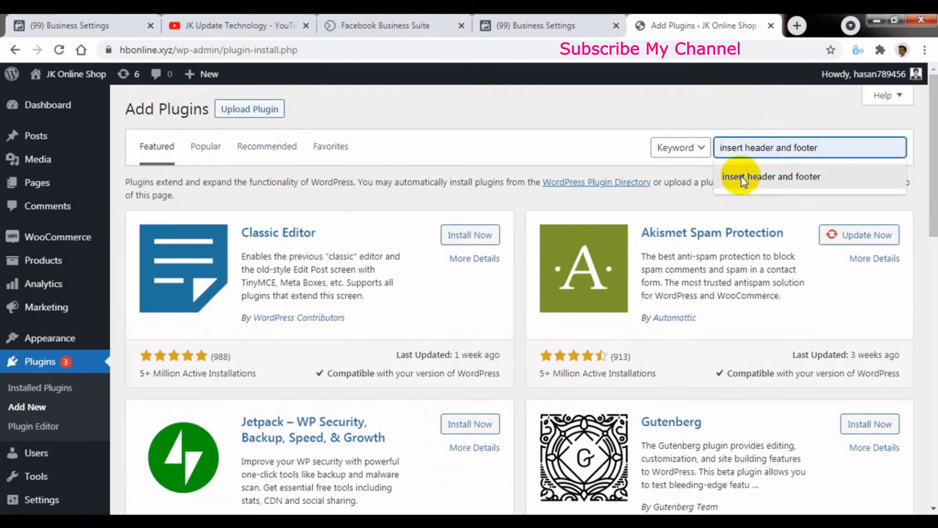
pyautogui.click(759, 183)
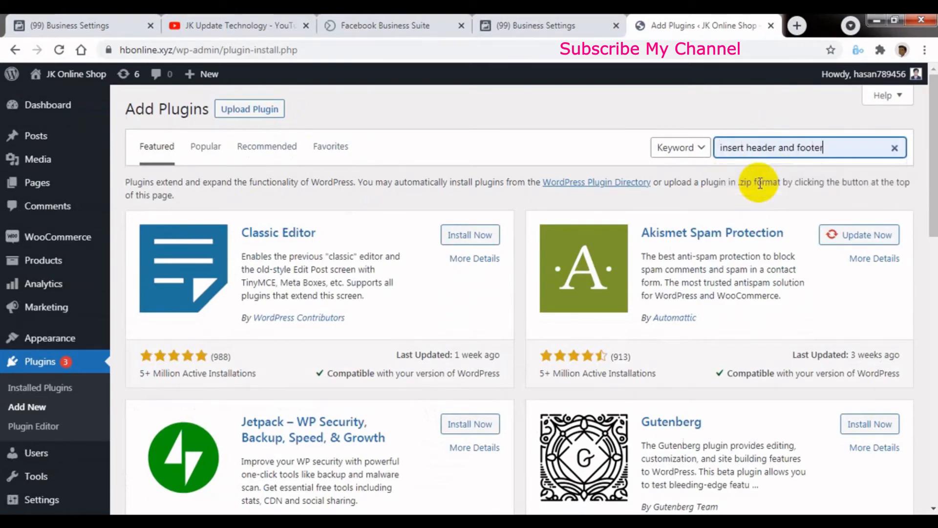
pyautogui.press('Return')
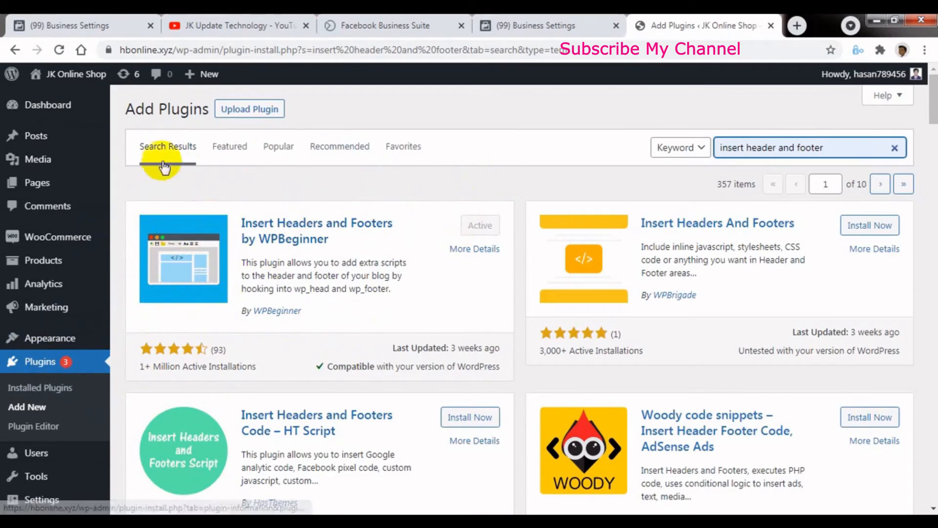
# Check the installed plugins for Insert Headers and Footers and open that plugin's settings page
pyautogui.click(51, 394)
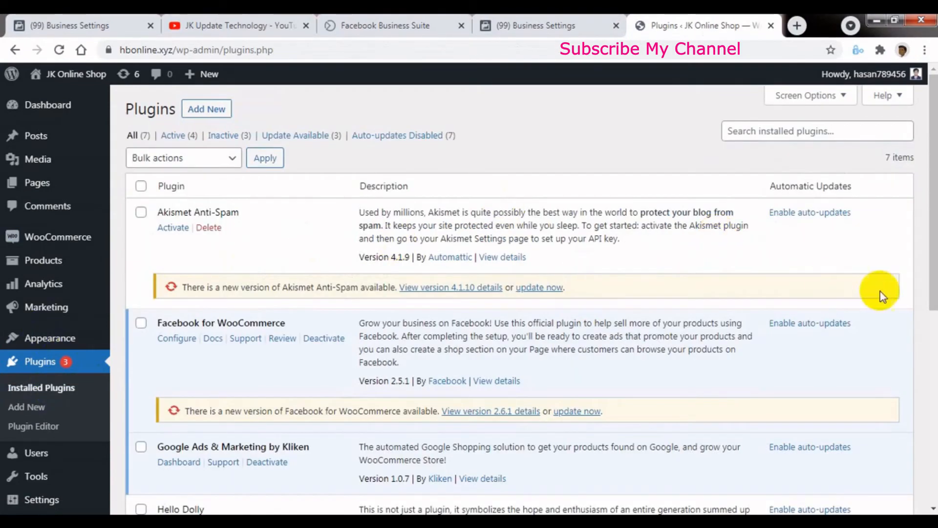
pyautogui.moveTo(930, 273); pyautogui.dragTo(926, 410)
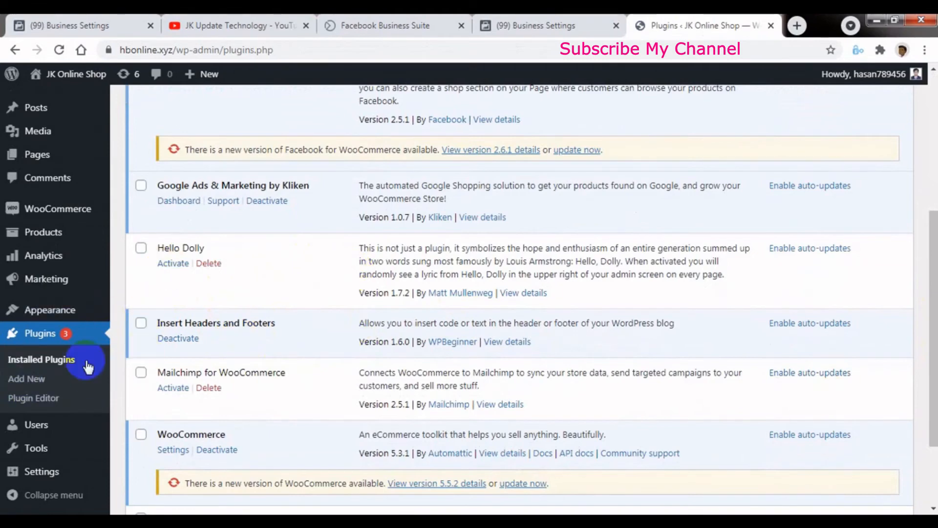
pyautogui.click(53, 478)
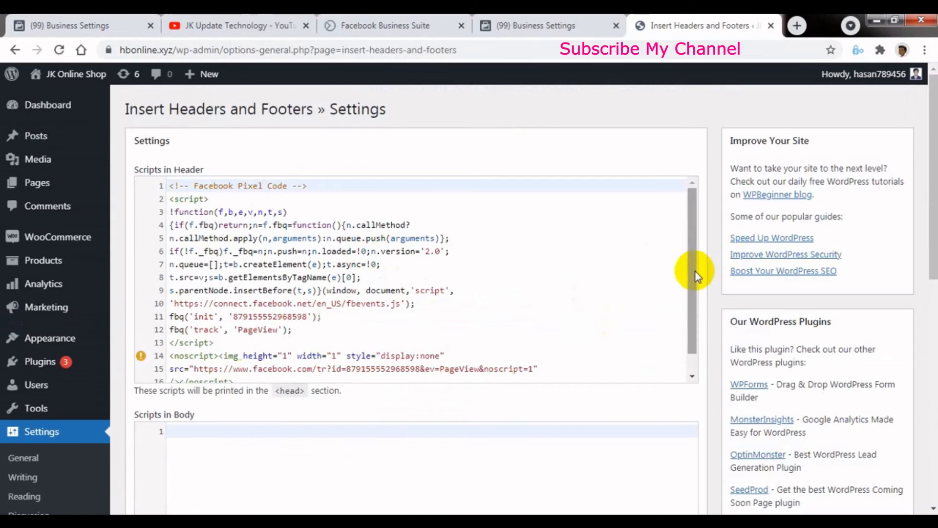
pyautogui.moveTo(696, 272); pyautogui.dragTo(681, 209)
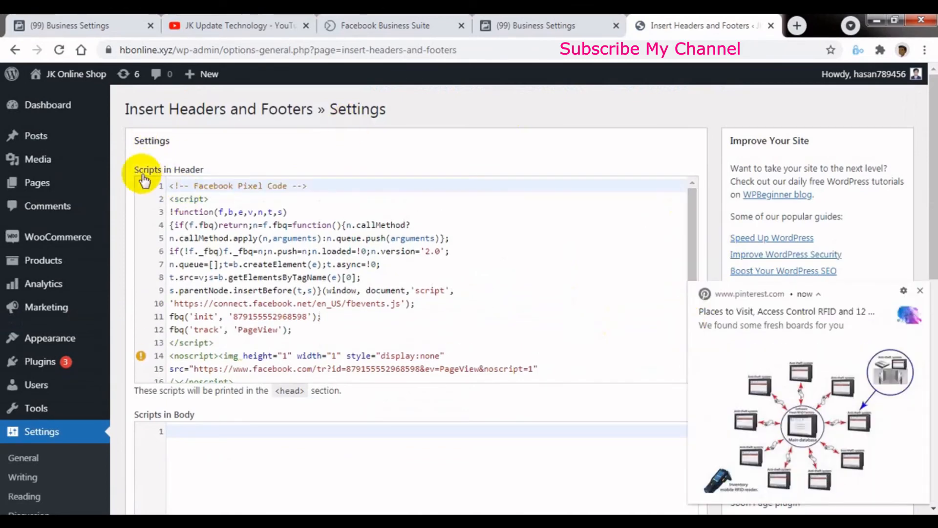
pyautogui.click(917, 295)
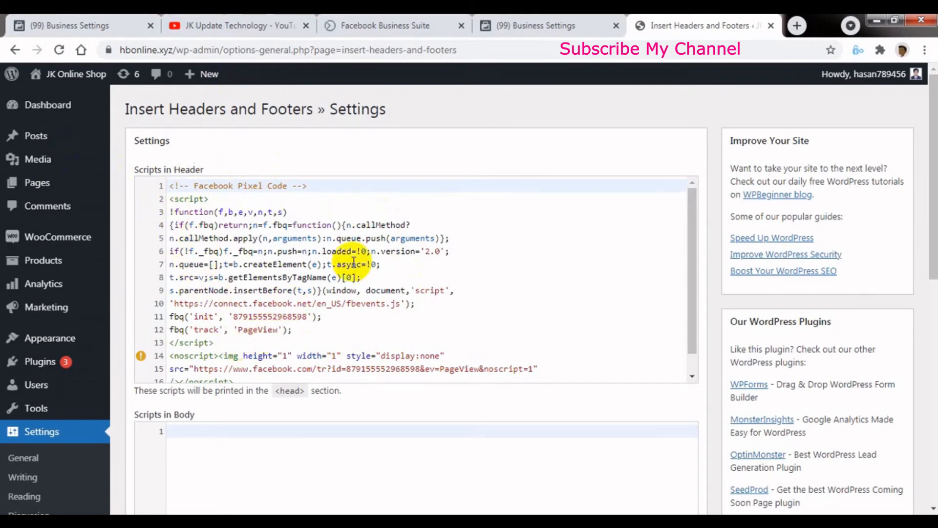
# Add the facebook-domain-verification meta tag from Facebook Business Settings two lines below the pixel code in Scripts in Header, and save the settings
pyautogui.scroll(-1, 688, 282)
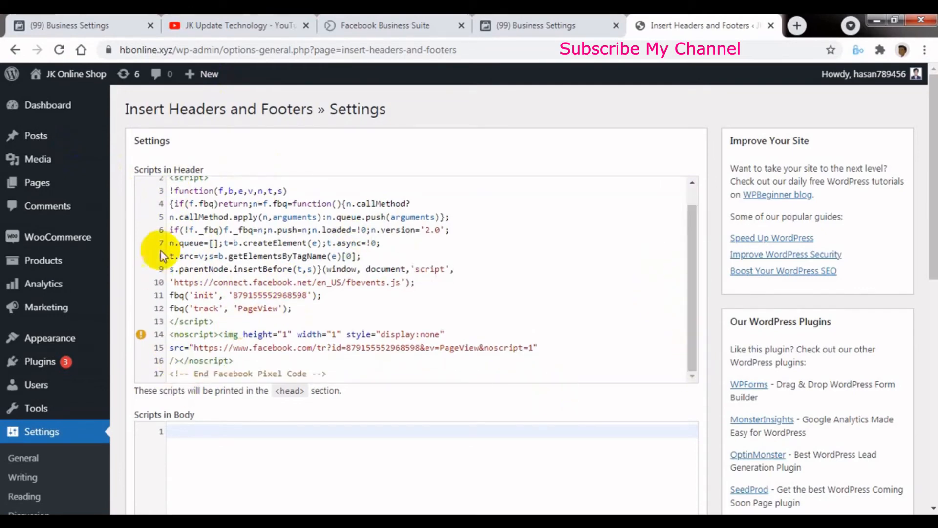
pyautogui.click(373, 374)
pyautogui.press('Return')
pyautogui.press('Return')
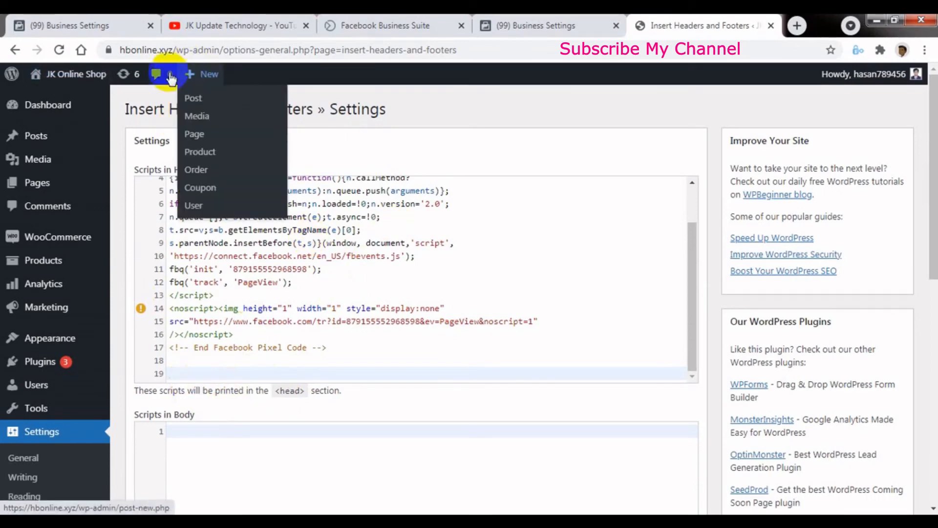
pyautogui.click(561, 27)
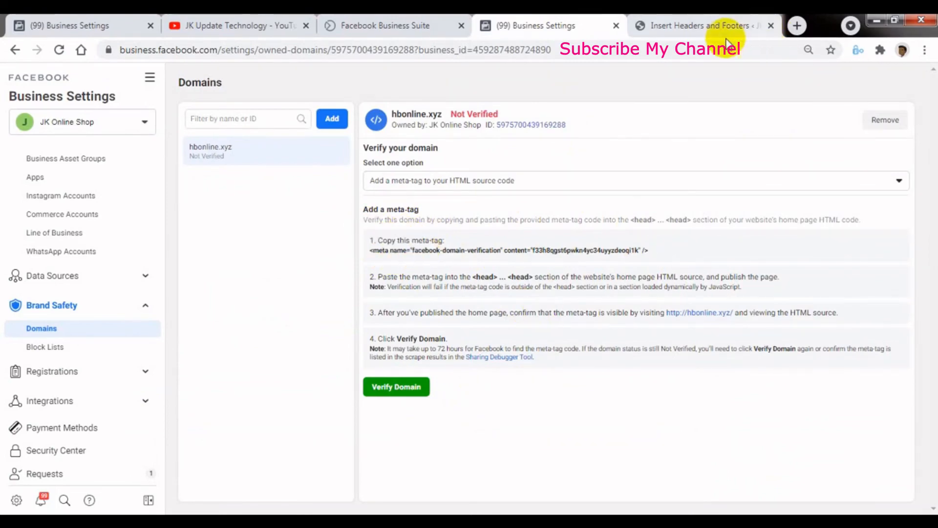
pyautogui.click(705, 29)
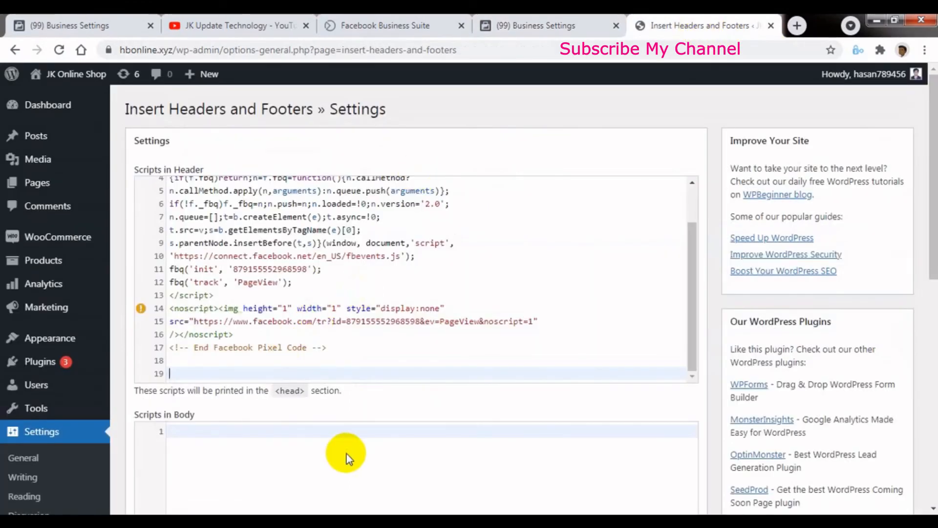
pyautogui.write('<meta name="facebook-domain-verification" content="f33h8qgst6pwkn4yc34uyyzdeoqi1k" />')
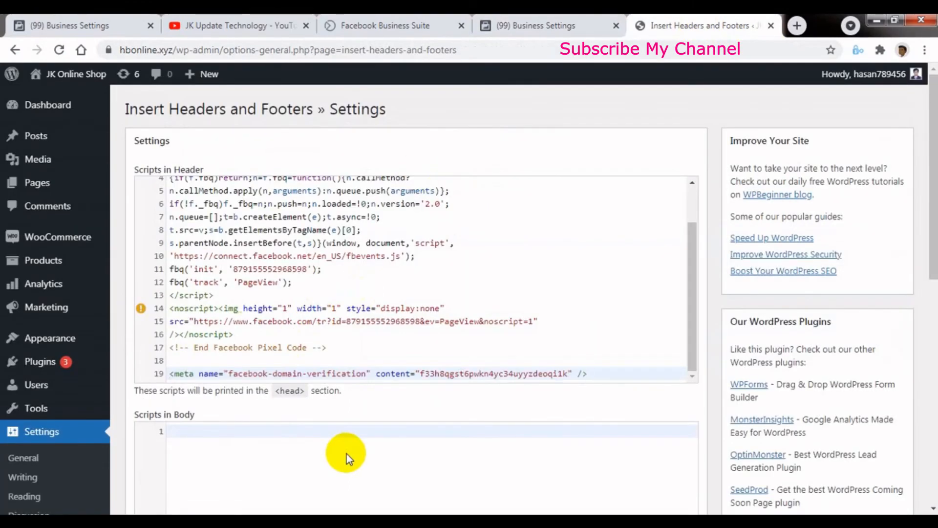
pyautogui.moveTo(922, 271); pyautogui.dragTo(926, 503)
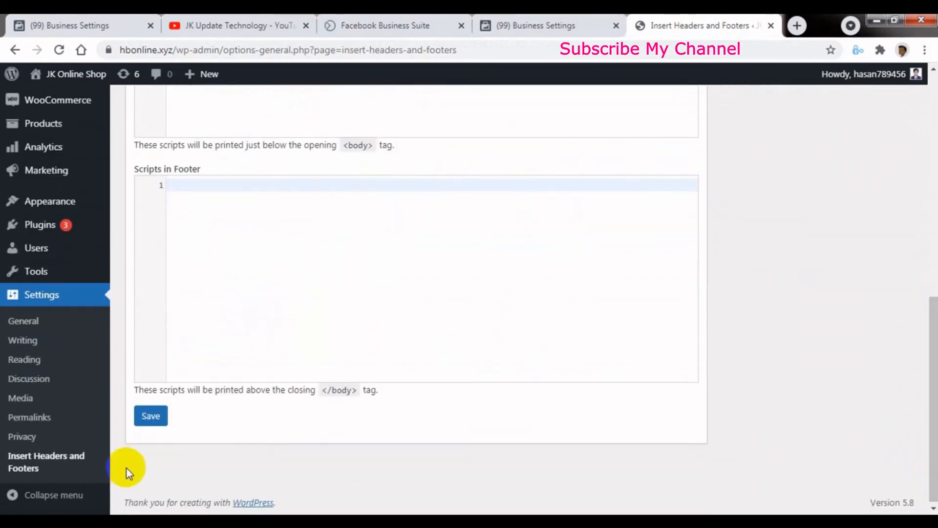
pyautogui.click(150, 417)
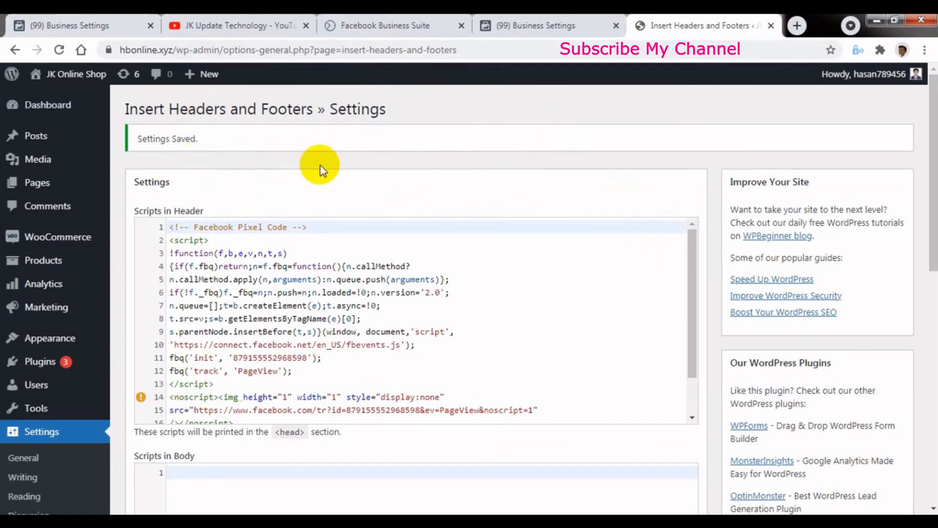
# Open the page source of the live JK Online Shop home page, search it for the full facebook-domain-verification meta tag, and close the source
pyautogui.moveTo(66, 85)
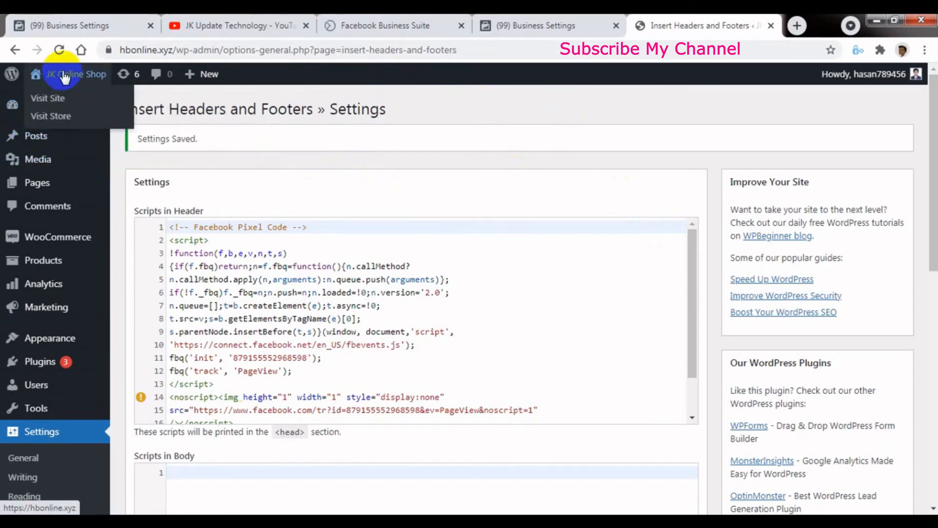
pyautogui.click(49, 99)
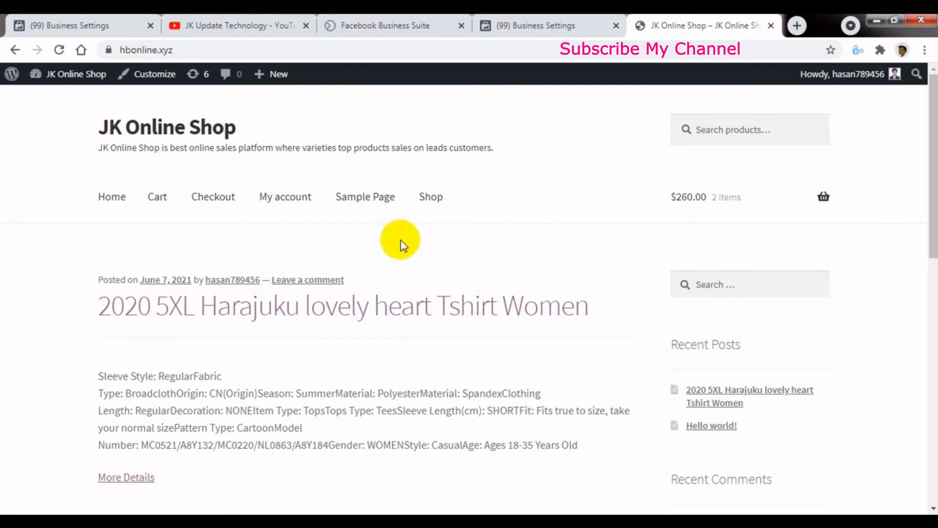
pyautogui.rightClick(483, 185)
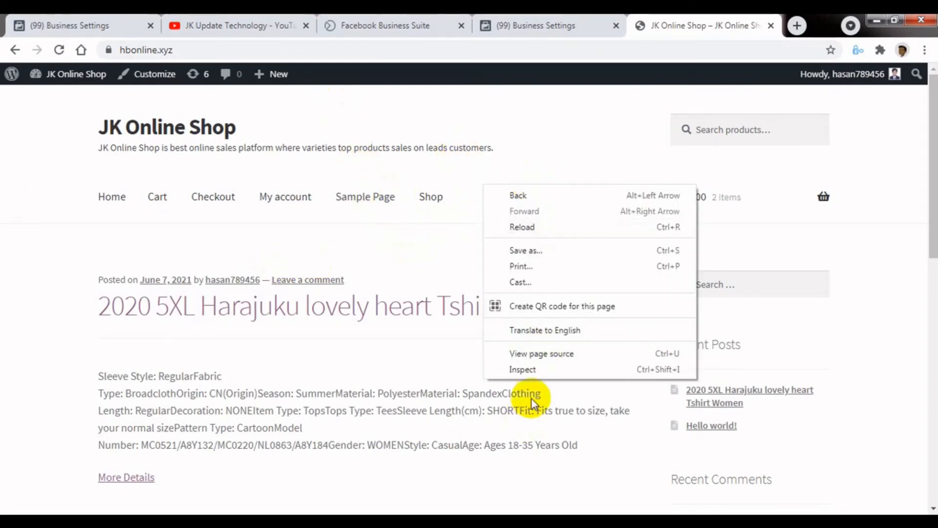
pyautogui.click(542, 353)
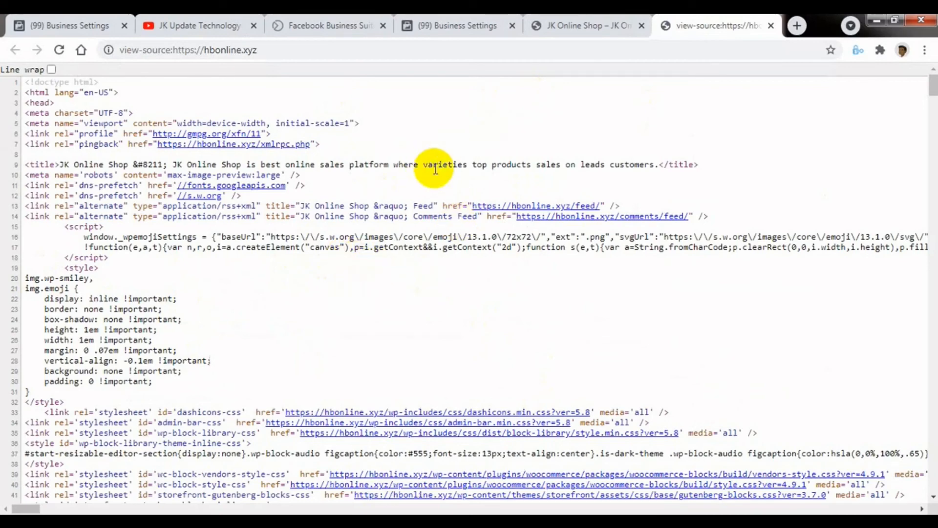
pyautogui.hotkey('ctrl', 'f')
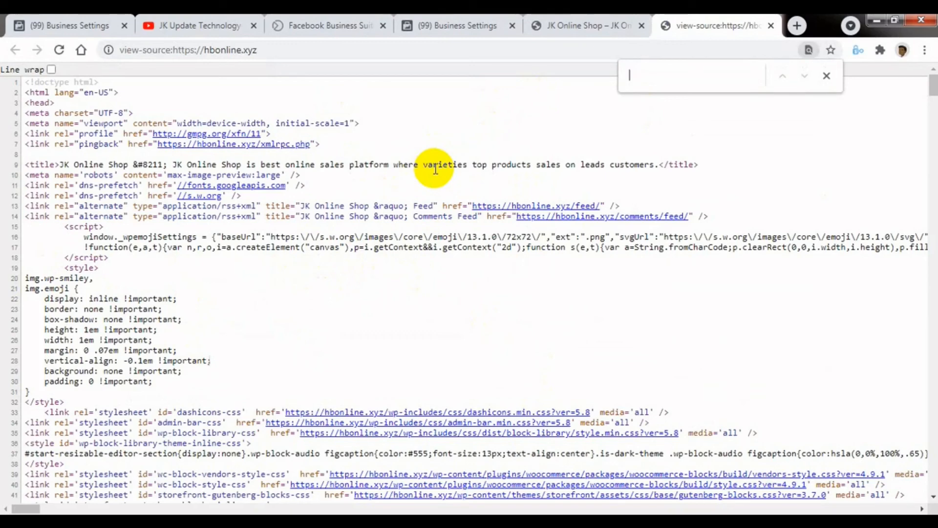
pyautogui.write('<meta name="facebook-domain-verification" content="f33h8qgst6pwkn4yc34uyyzdeoqi1k" />')
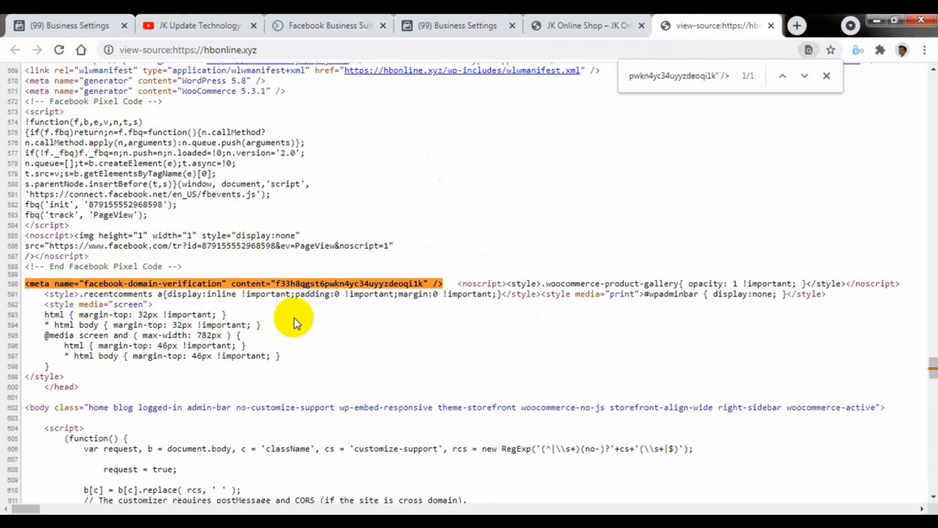
pyautogui.click(771, 26)
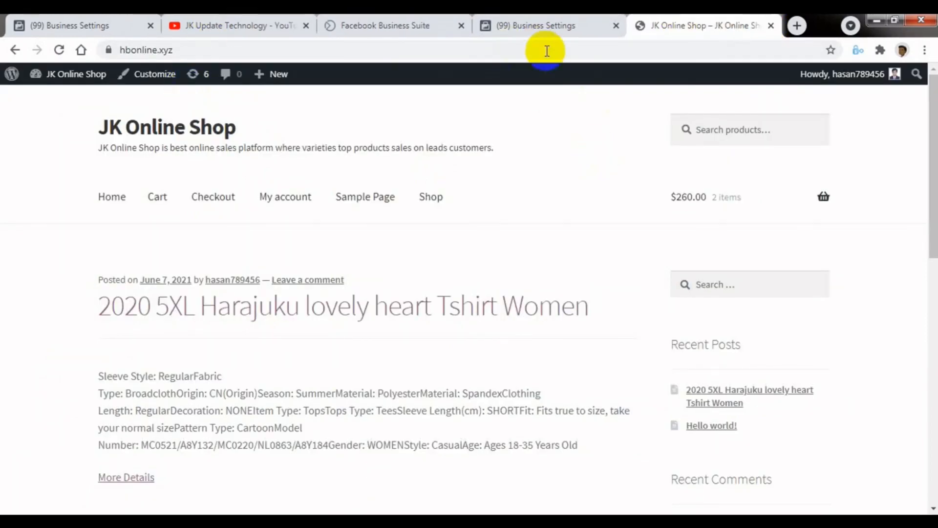
# Switch to Facebook Business Settings, verify the hbonline.xyz domain with the meta-tag option, and dismiss the confirmation
pyautogui.click(549, 28)
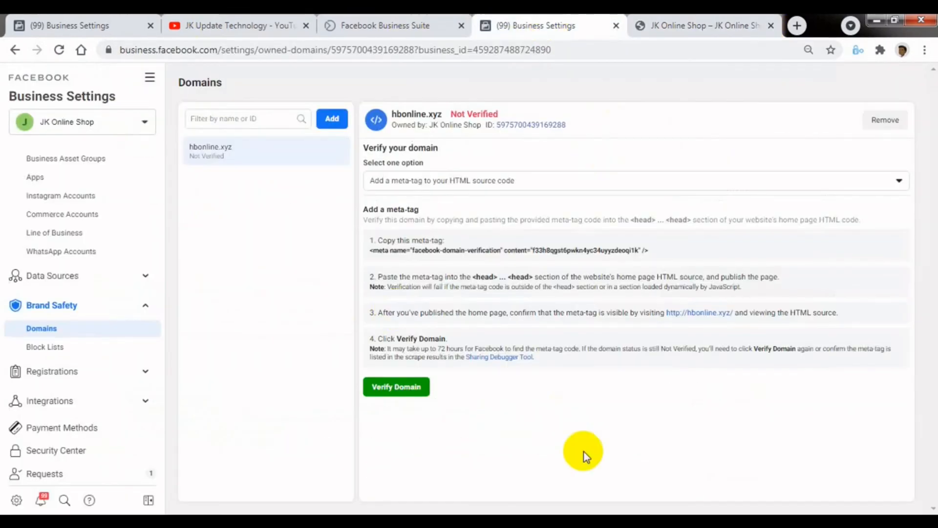
pyautogui.click(696, 28)
pyautogui.click(562, 20)
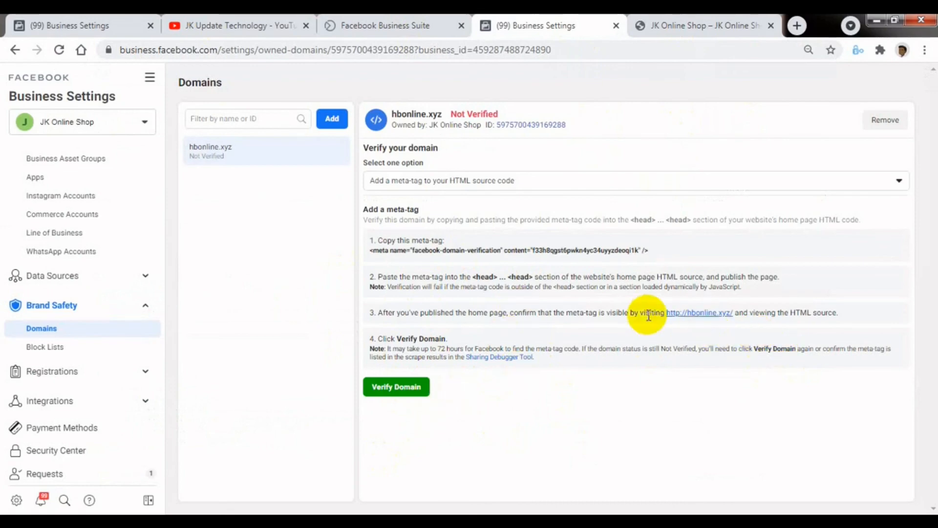
pyautogui.click(394, 388)
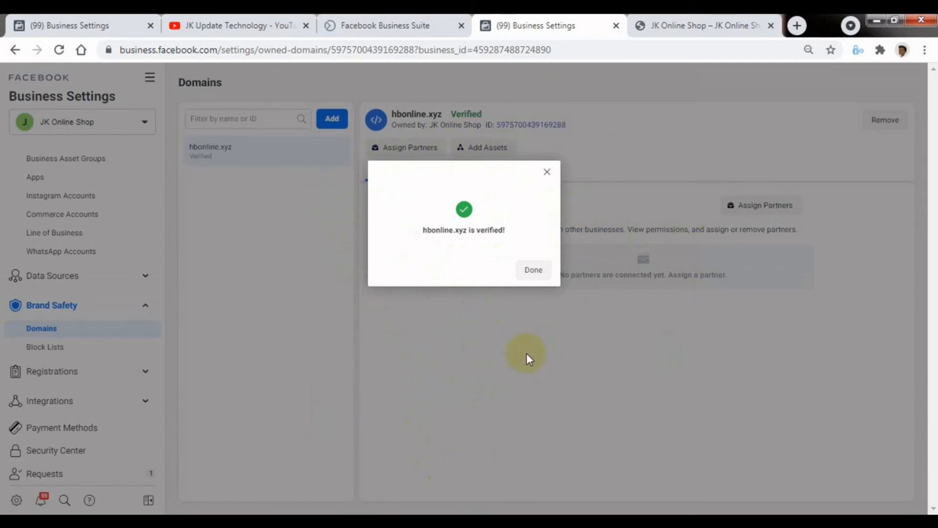
pyautogui.click(534, 270)
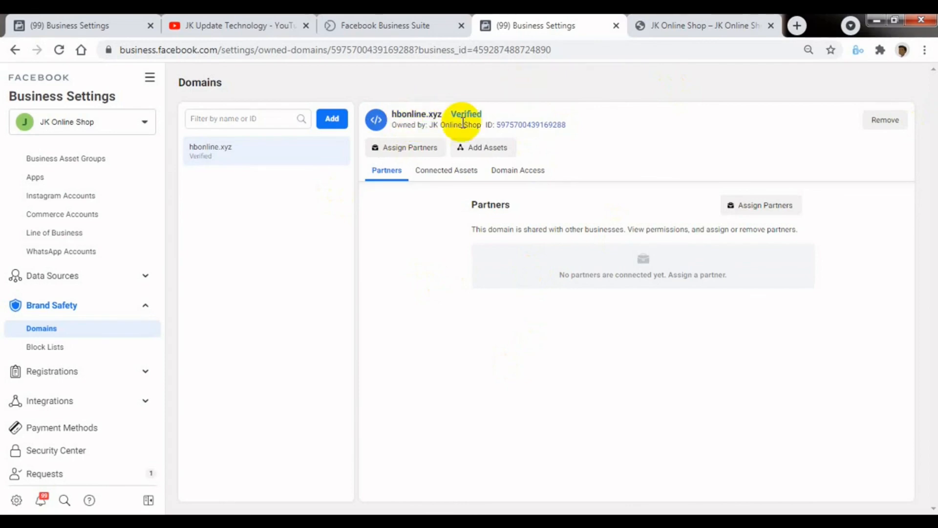
pyautogui.moveTo(471, 117)
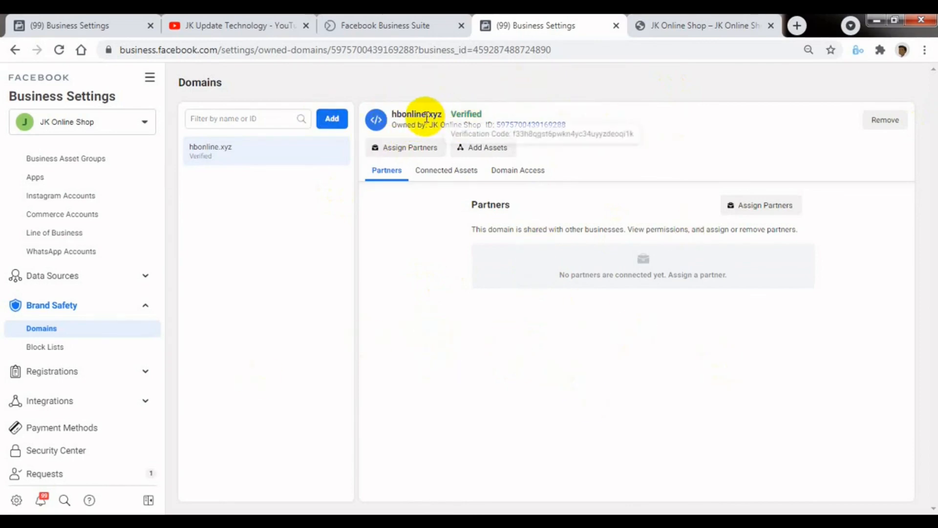
pyautogui.moveTo(437, 120)
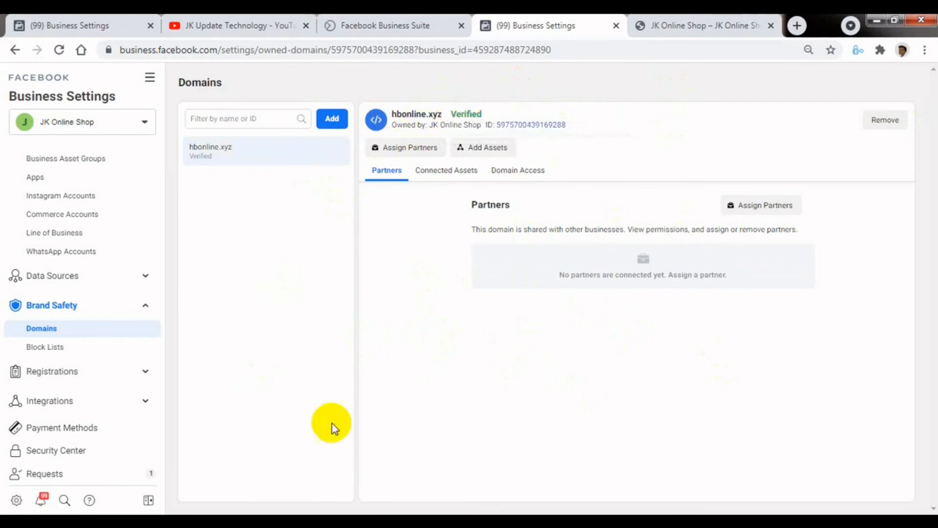